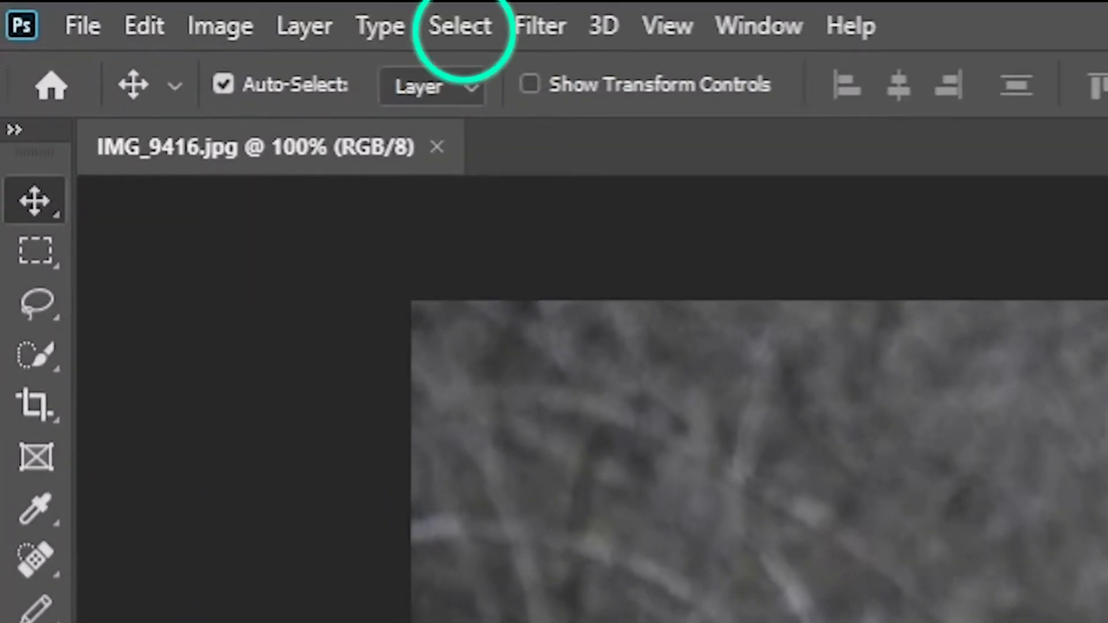
Open Select and Mask and set the view transparency to about 18%.
{"action": "left_click", "coordinate": [472, 27]}
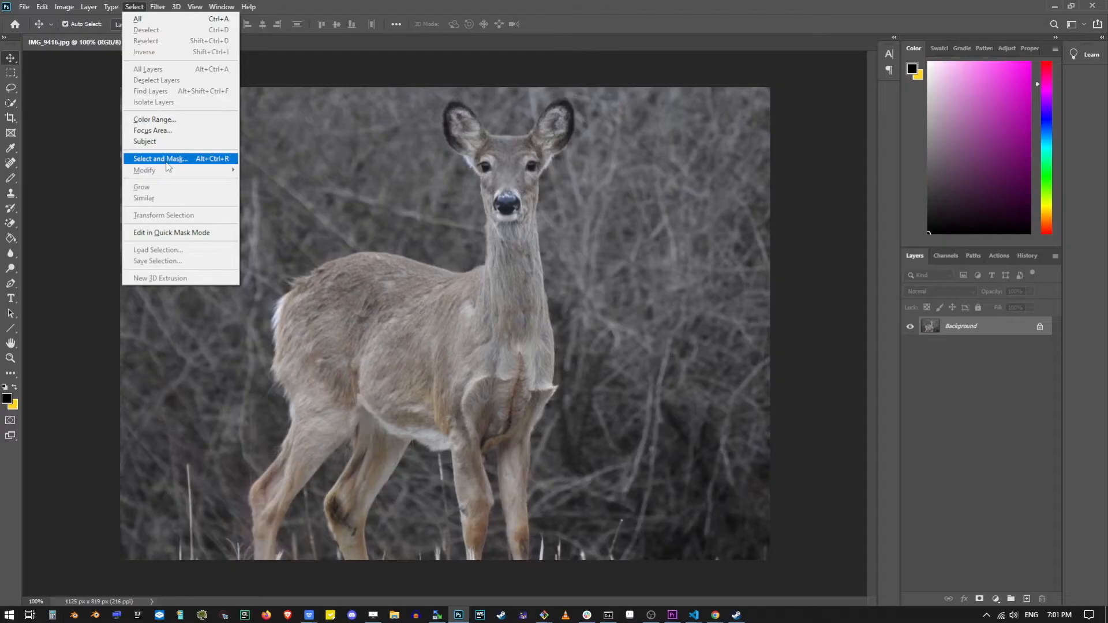
{"action": "left_click", "coordinate": [568, 548]}
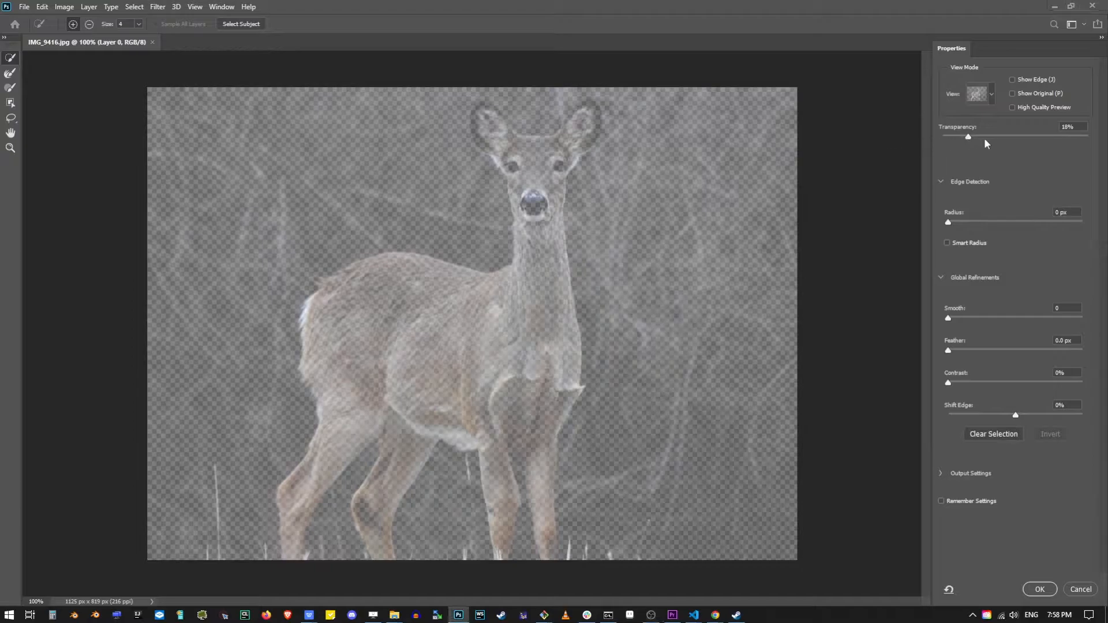
{"action": "mouse_move", "coordinate": [969, 139]}
{"action": "left_mouse_down"}
{"action": "mouse_move", "coordinate": [1088, 135]}
{"action": "mouse_move", "coordinate": [929, 138]}
{"action": "mouse_move", "coordinate": [985, 141]}
{"action": "mouse_move", "coordinate": [956, 144]}
{"action": "mouse_move", "coordinate": [972, 147]}
{"action": "left_mouse_up"}
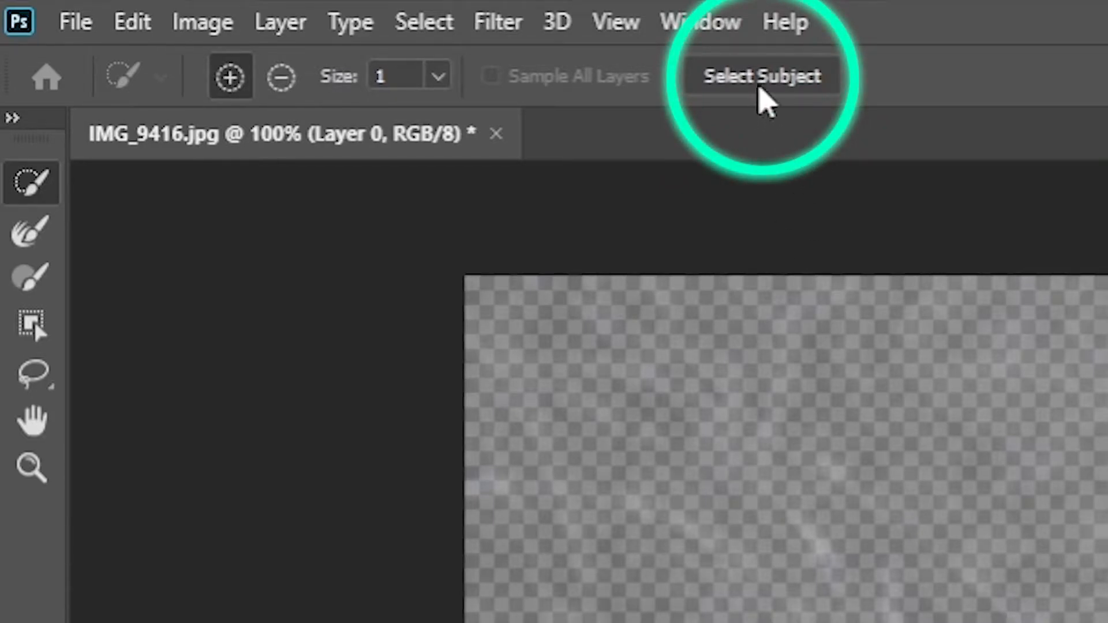
Select the deer automatically with Select Subject and apply the result as a layer mask.
{"action": "left_click", "coordinate": [772, 86]}
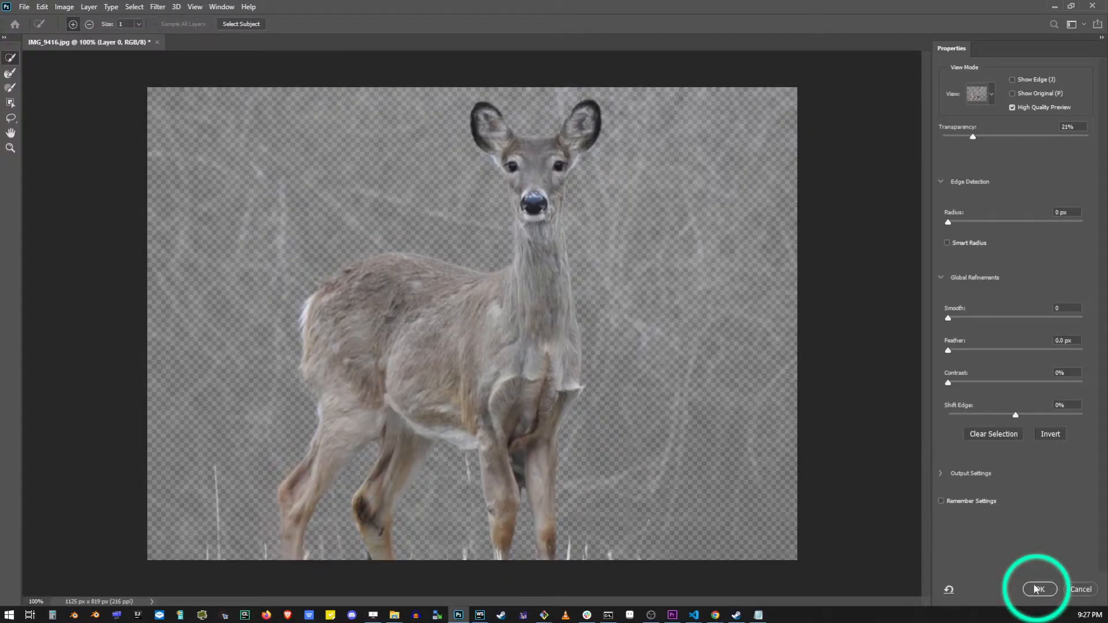
{"action": "left_click", "coordinate": [1040, 590]}
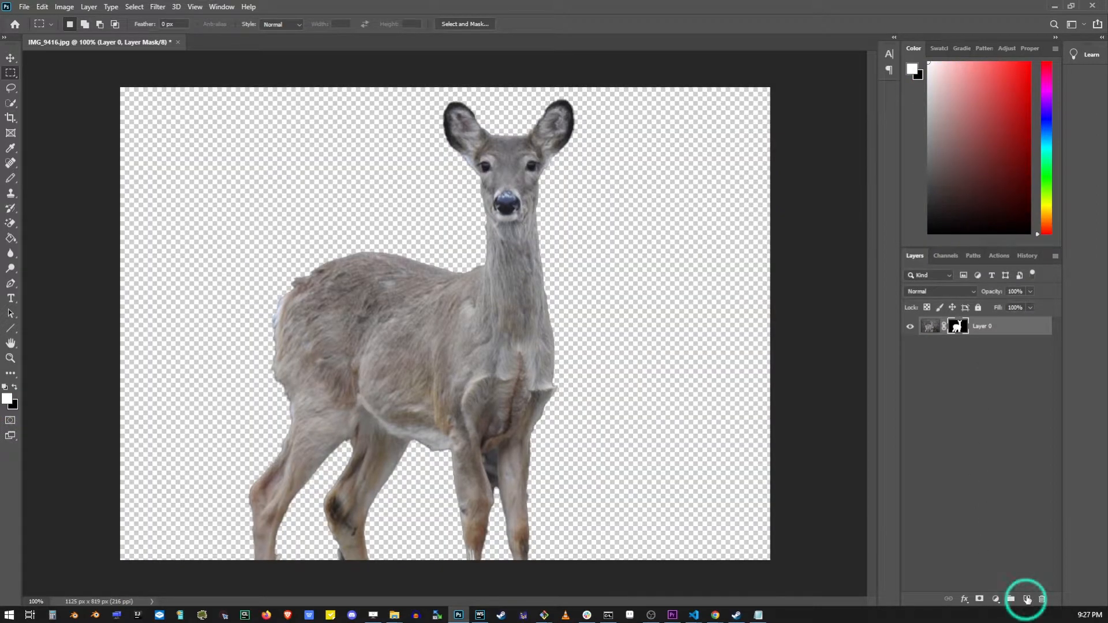
Create a new empty layer and place it beneath the deer layer.
{"action": "key", "text": "ctrl+shift+alt+n"}
{"action": "left_click_drag", "start_coordinate": [990, 331], "coordinate": [995, 352]}
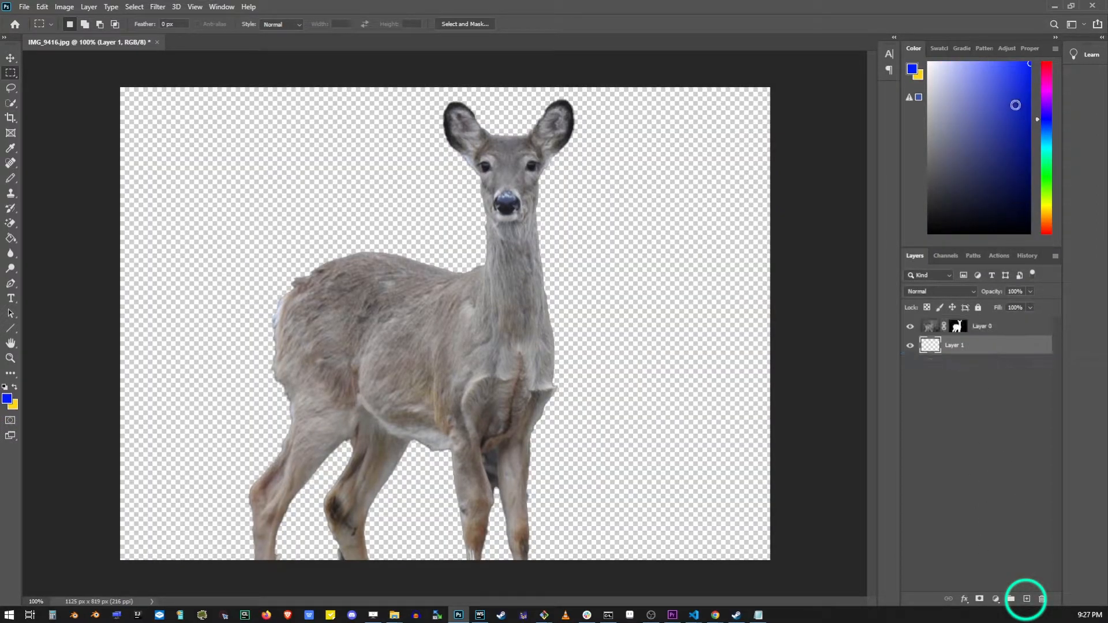
Pick a blue foreground colour and fill the new layer with it using the Paint Bucket tool.
{"action": "left_click_drag", "start_coordinate": [1037, 77], "coordinate": [1036, 58]}
{"action": "left_click_drag", "start_coordinate": [10, 237], "coordinate": [46, 248]}
{"action": "left_click", "coordinate": [654, 260]}
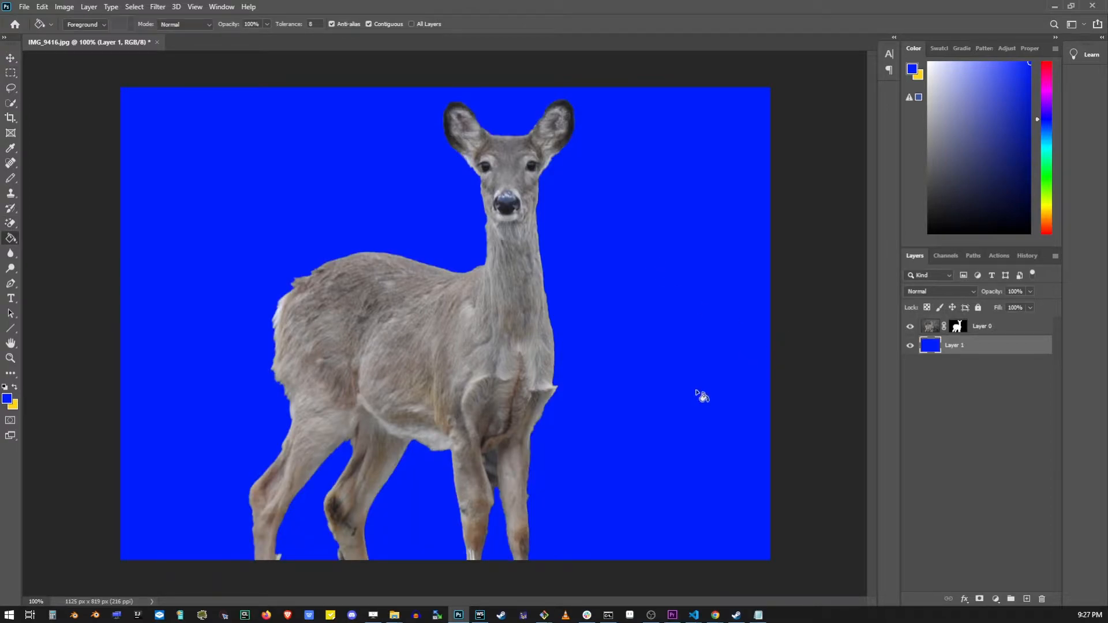
Zoom in on the deer's legs to inspect the mask edges against the blue, then return to 100%.
{"action": "left_click", "coordinate": [11, 358]}
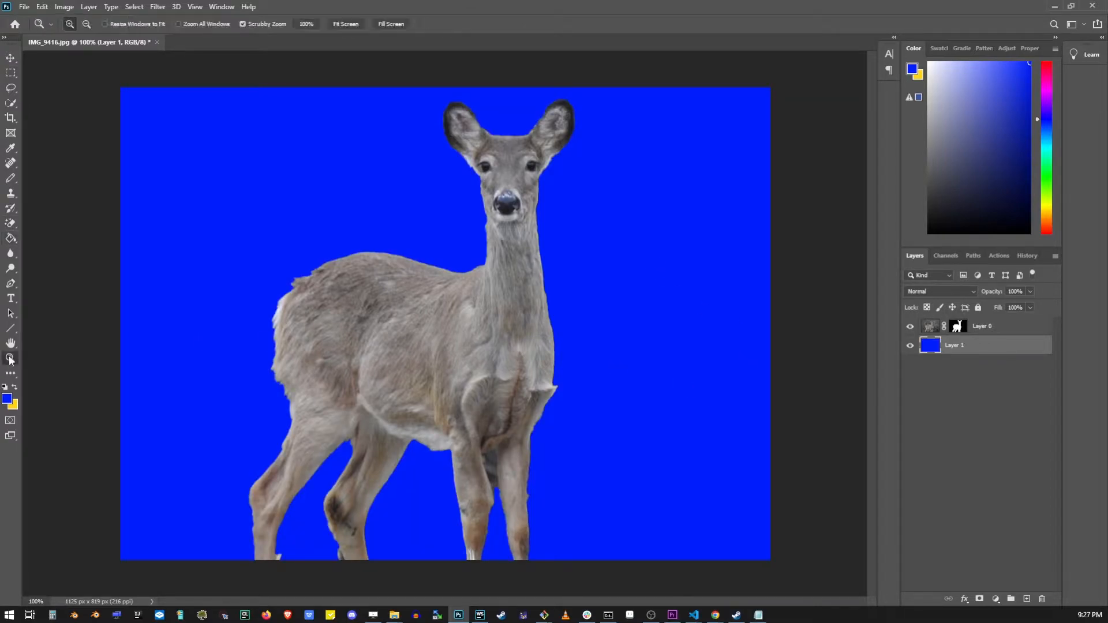
{"action": "left_click", "coordinate": [274, 561]}
{"action": "left_click", "coordinate": [273, 563]}
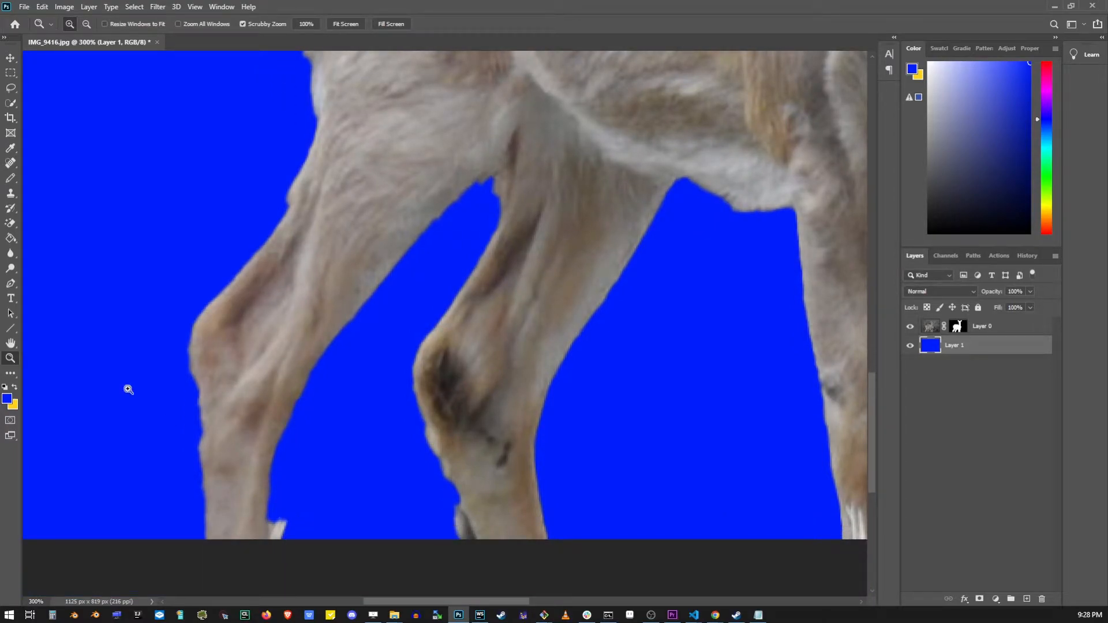
{"action": "double_click", "coordinate": [11, 359]}
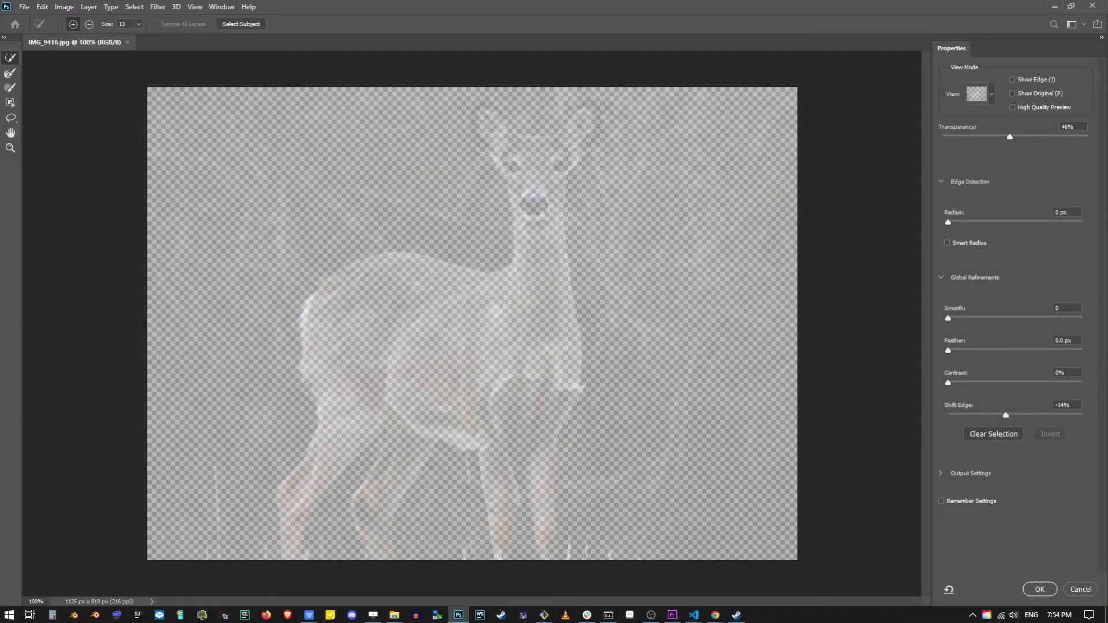
Brush over the subject with the Quick Selection tool at size 13 to add it to the selection.
{"action": "mouse_move", "coordinate": [371, 315]}
{"action": "left_mouse_down"}
{"action": "mouse_move", "coordinate": [418, 279]}
{"action": "mouse_move", "coordinate": [383, 267]}
{"action": "mouse_move", "coordinate": [357, 282]}
{"action": "mouse_move", "coordinate": [337, 323]}
{"action": "mouse_move", "coordinate": [309, 346]}
{"action": "mouse_move", "coordinate": [331, 439]}
{"action": "mouse_move", "coordinate": [290, 532]}
{"action": "left_mouse_up"}
{"action": "mouse_move", "coordinate": [420, 295]}
{"action": "left_mouse_down"}
{"action": "mouse_move", "coordinate": [417, 405]}
{"action": "mouse_move", "coordinate": [497, 346]}
{"action": "mouse_move", "coordinate": [542, 234]}
{"action": "mouse_move", "coordinate": [530, 154]}
{"action": "mouse_move", "coordinate": [491, 135]}
{"action": "mouse_move", "coordinate": [482, 115]}
{"action": "mouse_move", "coordinate": [554, 168]}
{"action": "mouse_move", "coordinate": [586, 122]}
{"action": "left_mouse_up"}
{"action": "mouse_move", "coordinate": [543, 177]}
{"action": "left_mouse_down"}
{"action": "mouse_move", "coordinate": [531, 362]}
{"action": "mouse_move", "coordinate": [534, 424]}
{"action": "mouse_move", "coordinate": [548, 430]}
{"action": "mouse_move", "coordinate": [539, 489]}
{"action": "mouse_move", "coordinate": [495, 461]}
{"action": "mouse_move", "coordinate": [504, 560]}
{"action": "mouse_move", "coordinate": [495, 553]}
{"action": "left_mouse_up"}
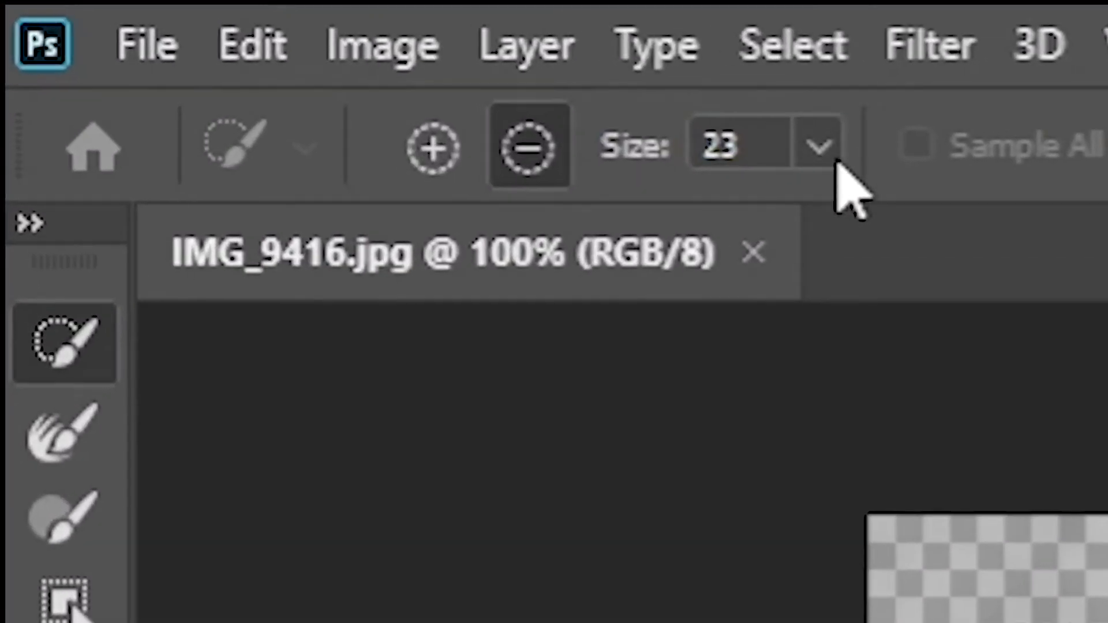
Switch the Quick Selection brush to subtract mode and set its size to 4.
{"action": "left_click", "coordinate": [140, 26]}
{"action": "left_click_drag", "start_coordinate": [139, 39], "coordinate": [132, 37]}
{"action": "left_click_drag", "start_coordinate": [782, 233], "coordinate": [764, 250]}
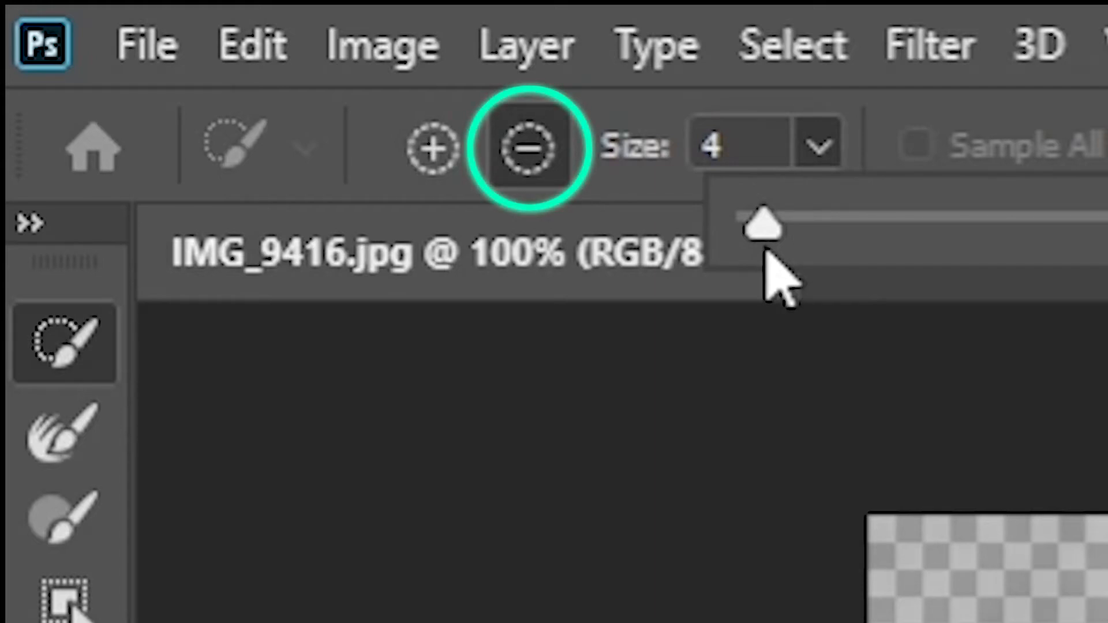
Subtract the dark background patch between the deer's legs from the selection with the Quick Selection brush.
{"action": "key", "text": "alt"}
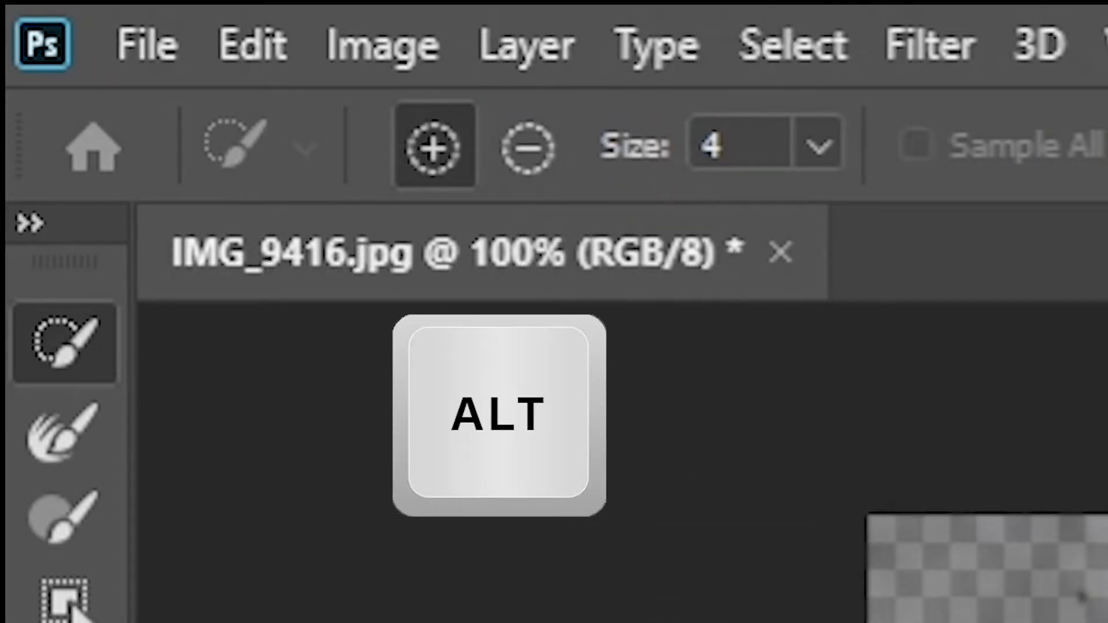
{"action": "key", "text": "alt"}
{"action": "key", "text": "alt"}
{"action": "key", "text": "alt"}
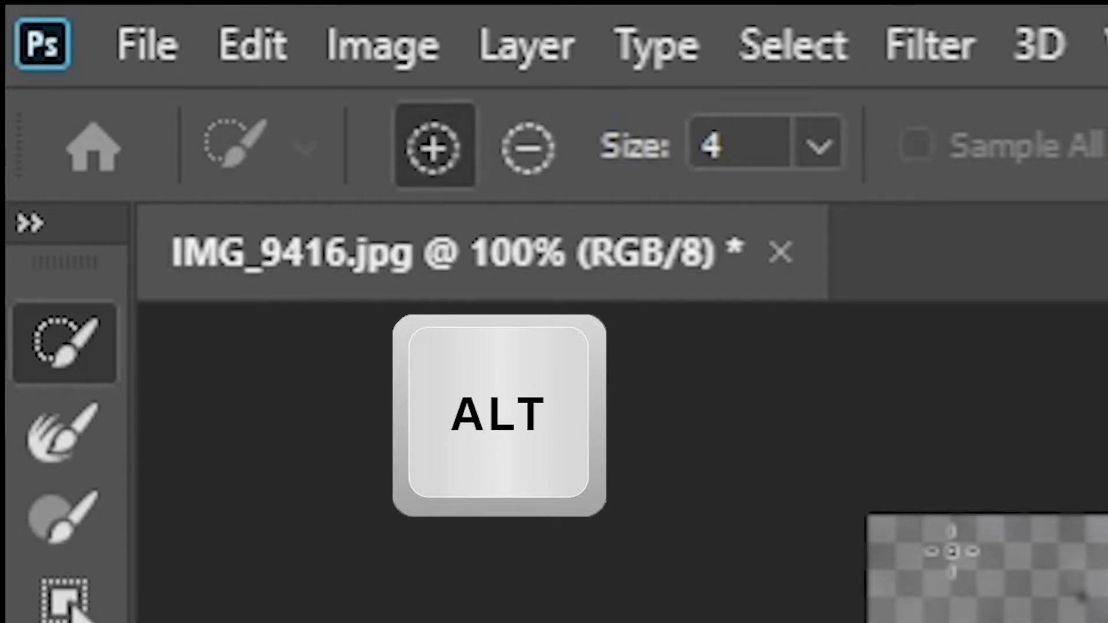
{"action": "key", "text": "alt"}
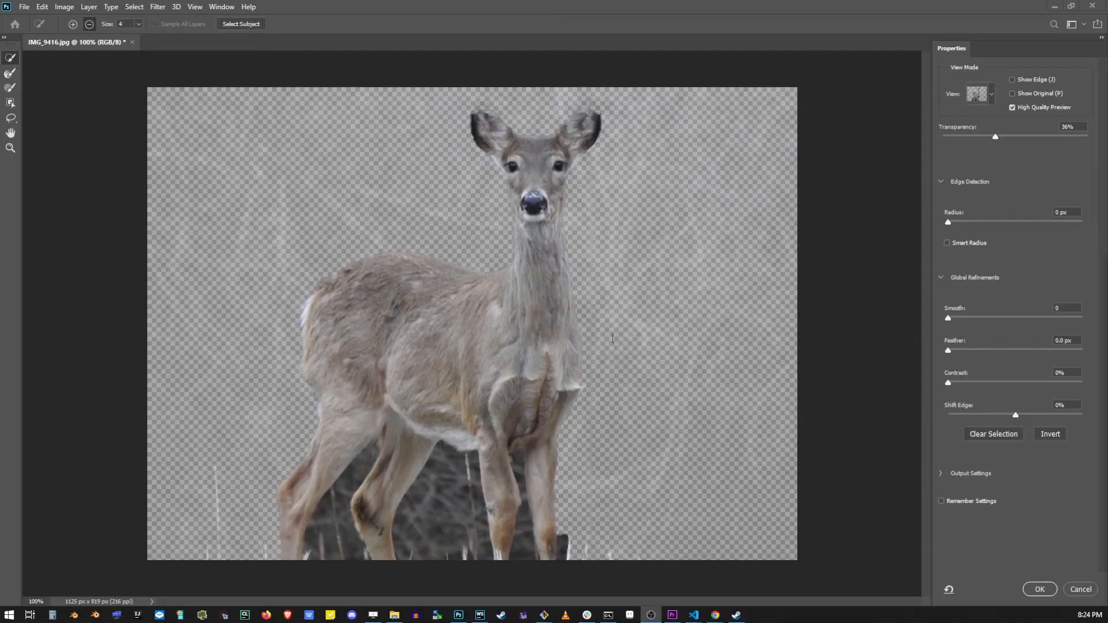
{"action": "mouse_move", "coordinate": [450, 511]}
{"action": "left_mouse_down"}
{"action": "mouse_move", "coordinate": [427, 506]}
{"action": "mouse_move", "coordinate": [459, 458]}
{"action": "mouse_move", "coordinate": [421, 480]}
{"action": "mouse_move", "coordinate": [467, 465]}
{"action": "mouse_move", "coordinate": [473, 489]}
{"action": "mouse_move", "coordinate": [346, 511]}
{"action": "mouse_move", "coordinate": [316, 548]}
{"action": "mouse_move", "coordinate": [373, 450]}
{"action": "left_mouse_up"}
{"action": "mouse_move", "coordinate": [522, 548]}
{"action": "left_mouse_down"}
{"action": "mouse_move", "coordinate": [524, 447]}
{"action": "mouse_move", "coordinate": [523, 496]}
{"action": "mouse_move", "coordinate": [480, 495]}
{"action": "left_mouse_up"}
{"action": "left_click_drag", "start_coordinate": [565, 535], "coordinate": [564, 551]}
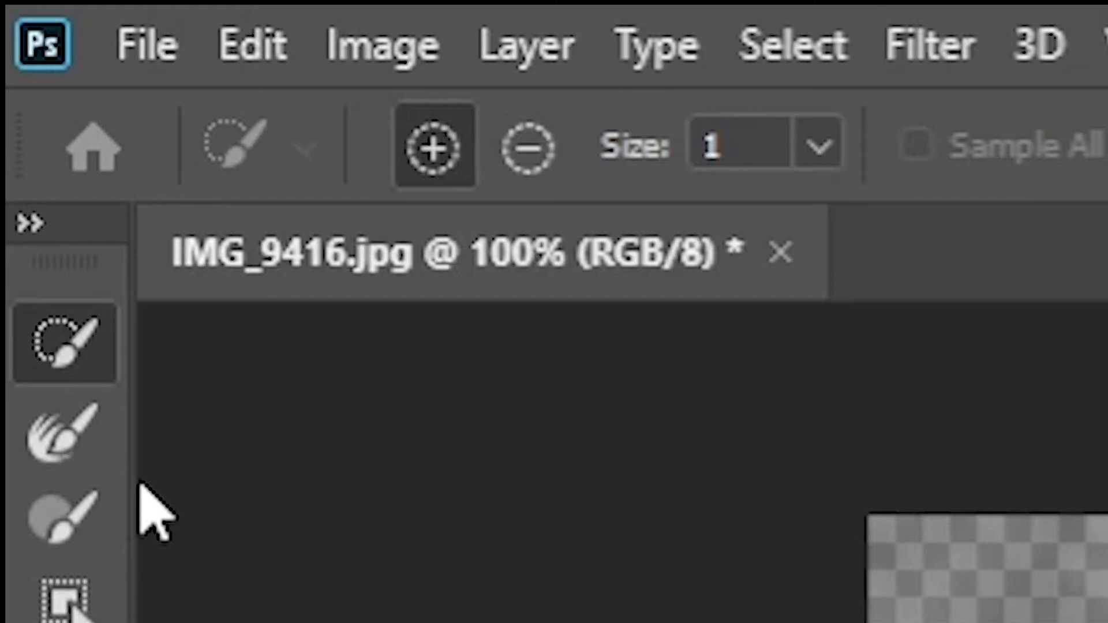
Switch to the Brush tool and paint along the deer's edges to refine the selection.
{"action": "left_click", "coordinate": [86, 499]}
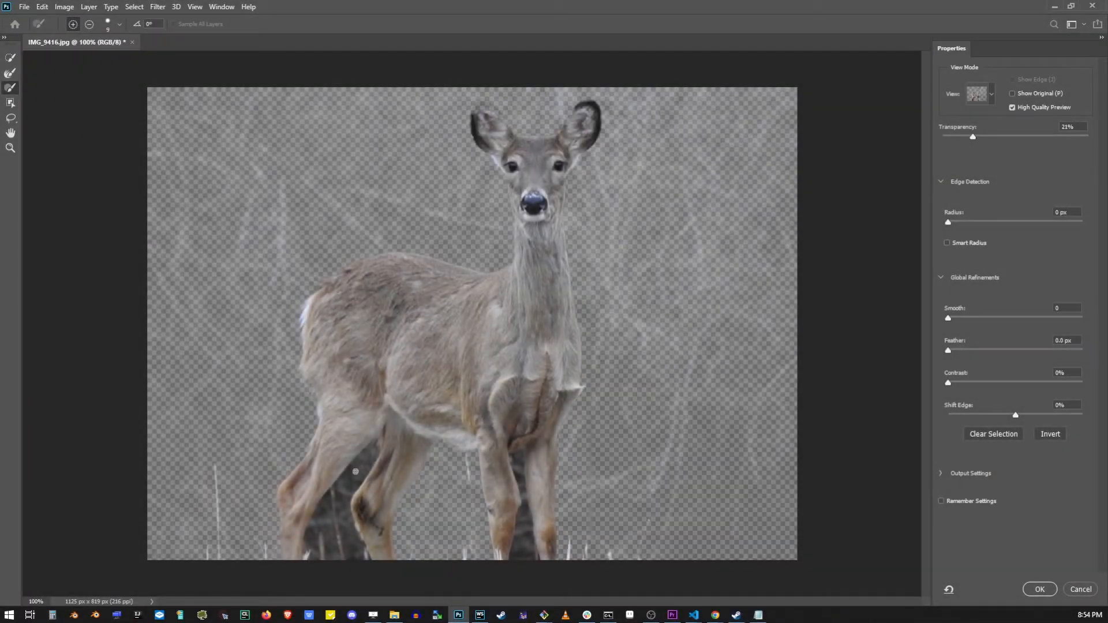
{"action": "scroll", "coordinate": [355, 471], "scroll_direction": "up", "scroll_amount": 5}
{"action": "mouse_move", "coordinate": [388, 325]}
{"action": "left_mouse_down"}
{"action": "mouse_move", "coordinate": [360, 385]}
{"action": "mouse_move", "coordinate": [413, 305]}
{"action": "mouse_move", "coordinate": [408, 378]}
{"action": "left_mouse_up"}
{"action": "scroll", "coordinate": [398, 369], "scroll_direction": "down", "scroll_amount": 4}
{"action": "mouse_move", "coordinate": [281, 258]}
{"action": "left_mouse_down"}
{"action": "mouse_move", "coordinate": [180, 479]}
{"action": "mouse_move", "coordinate": [225, 511]}
{"action": "mouse_move", "coordinate": [404, 473]}
{"action": "mouse_move", "coordinate": [341, 475]}
{"action": "mouse_move", "coordinate": [378, 503]}
{"action": "left_mouse_up"}
{"action": "left_click_drag", "start_coordinate": [427, 602], "coordinate": [527, 604]}
{"action": "scroll", "coordinate": [445, 288], "scroll_direction": "up", "scroll_amount": 1}
{"action": "left_click_drag", "start_coordinate": [444, 149], "coordinate": [453, 513]}
{"action": "scroll", "coordinate": [453, 404], "scroll_direction": "up", "scroll_amount": 1}
Enlarge the Quick Selection brush to 144 and brush across the upper-left background.
{"action": "left_click", "coordinate": [73, 24]}
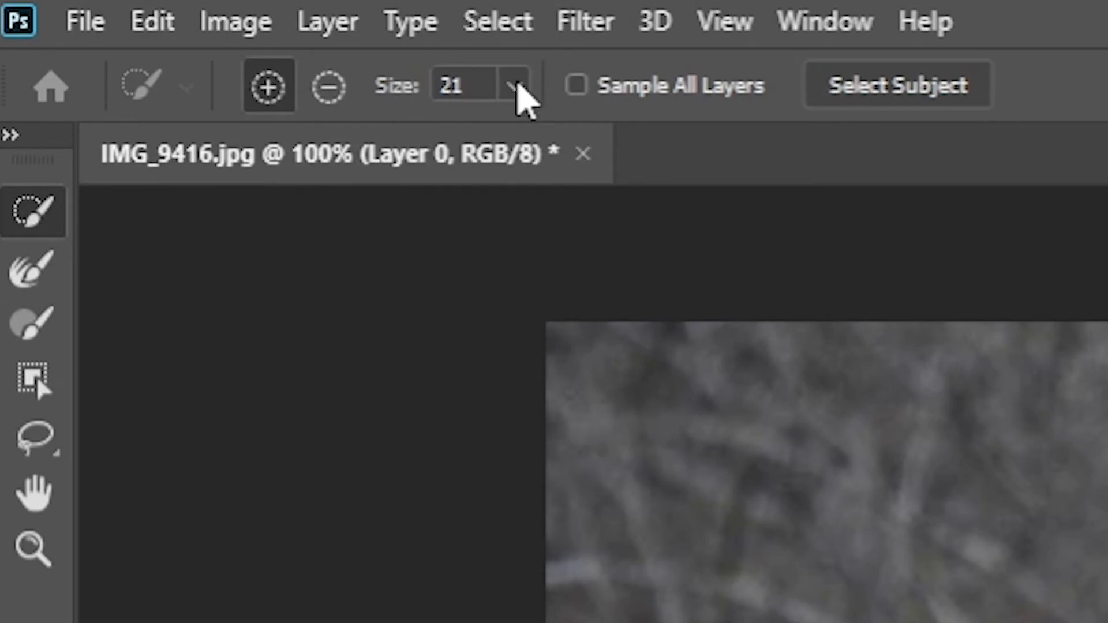
{"action": "mouse_move", "coordinate": [518, 86]}
{"action": "left_mouse_down"}
{"action": "mouse_move", "coordinate": [559, 143]}
{"action": "mouse_move", "coordinate": [709, 157]}
{"action": "left_mouse_up"}
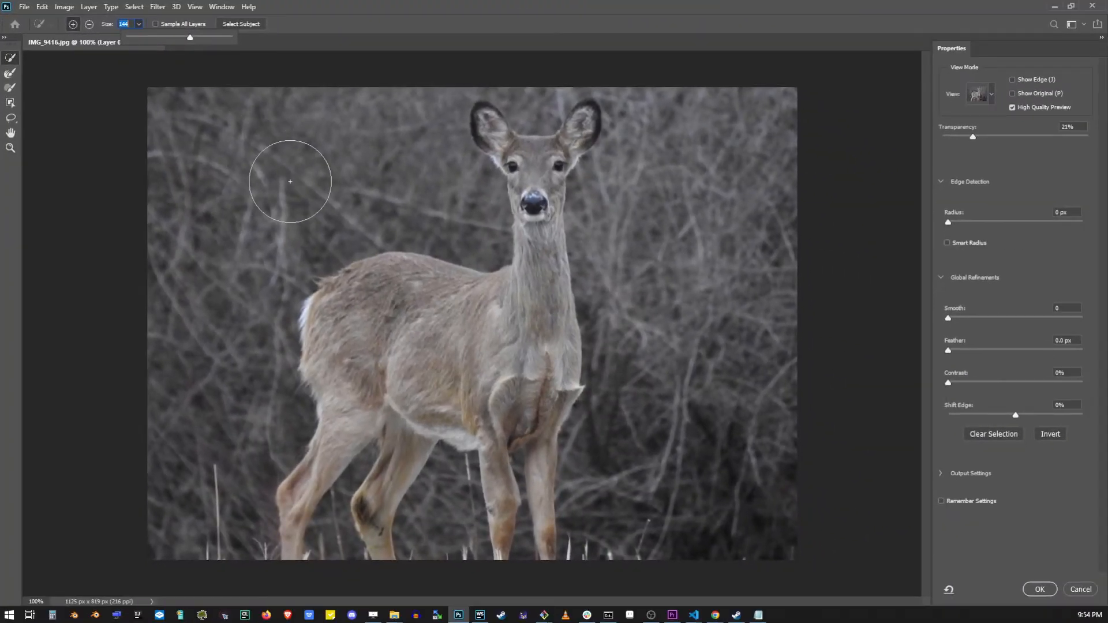
{"action": "key", "text": "alt"}
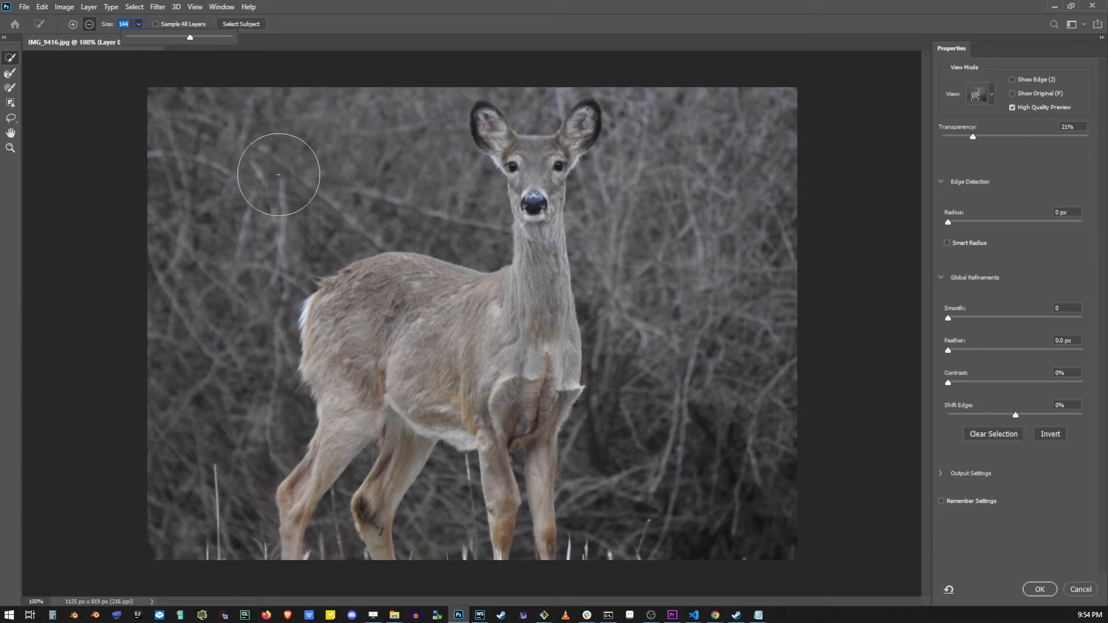
{"action": "mouse_move", "coordinate": [279, 165]}
{"action": "left_mouse_down"}
{"action": "mouse_move", "coordinate": [227, 161]}
{"action": "mouse_move", "coordinate": [186, 219]}
{"action": "mouse_move", "coordinate": [234, 369]}
{"action": "mouse_move", "coordinate": [226, 495]}
{"action": "mouse_move", "coordinate": [488, 492]}
{"action": "mouse_move", "coordinate": [508, 361]}
{"action": "mouse_move", "coordinate": [286, 455]}
{"action": "mouse_move", "coordinate": [526, 133]}
{"action": "left_mouse_up"}
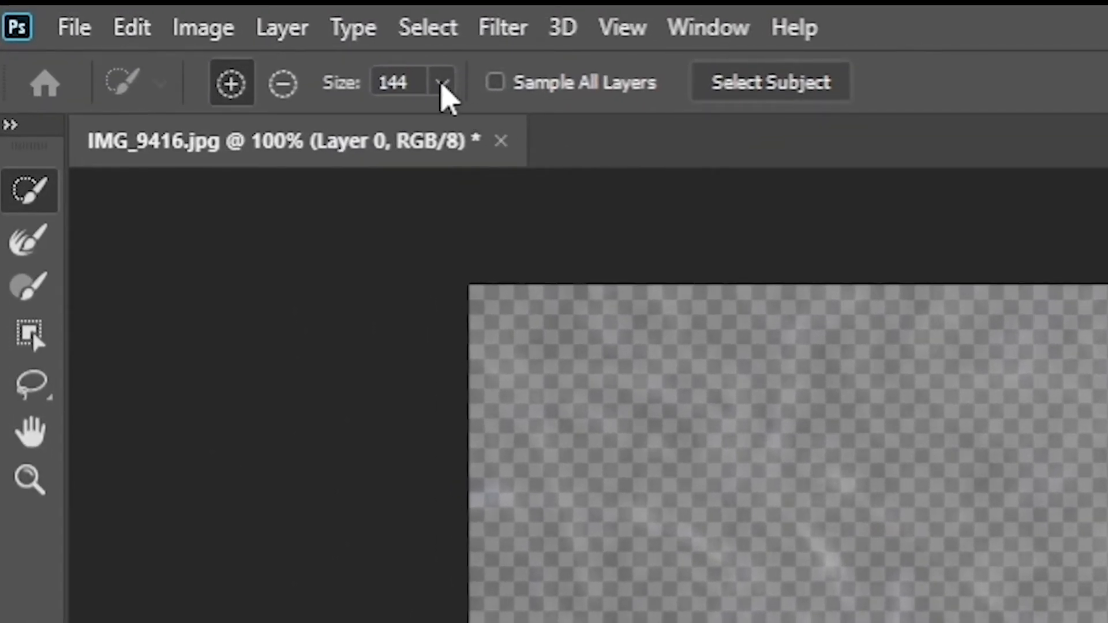
Reduce the selection brush size to 15.
{"action": "left_click", "coordinate": [442, 83]}
{"action": "left_click_drag", "start_coordinate": [304, 125], "coordinate": [269, 126]}
{"action": "left_click", "coordinate": [311, 472]}
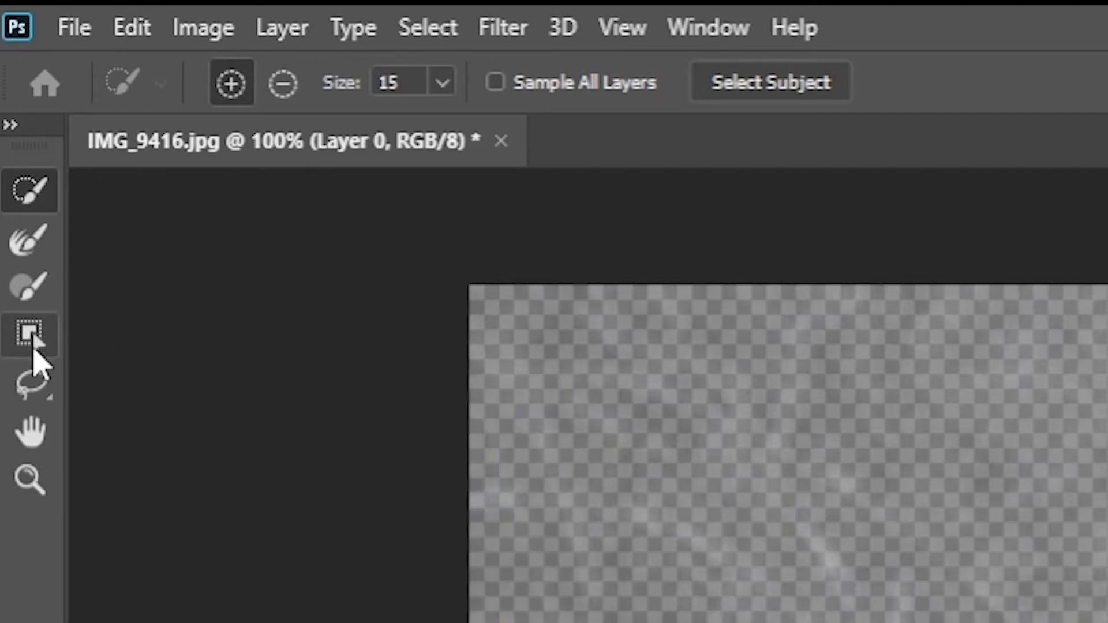
Draw an Object Selection box around the whole deer.
{"action": "left_click", "coordinate": [33, 346]}
{"action": "left_click_drag", "start_coordinate": [199, 94], "coordinate": [732, 558]}
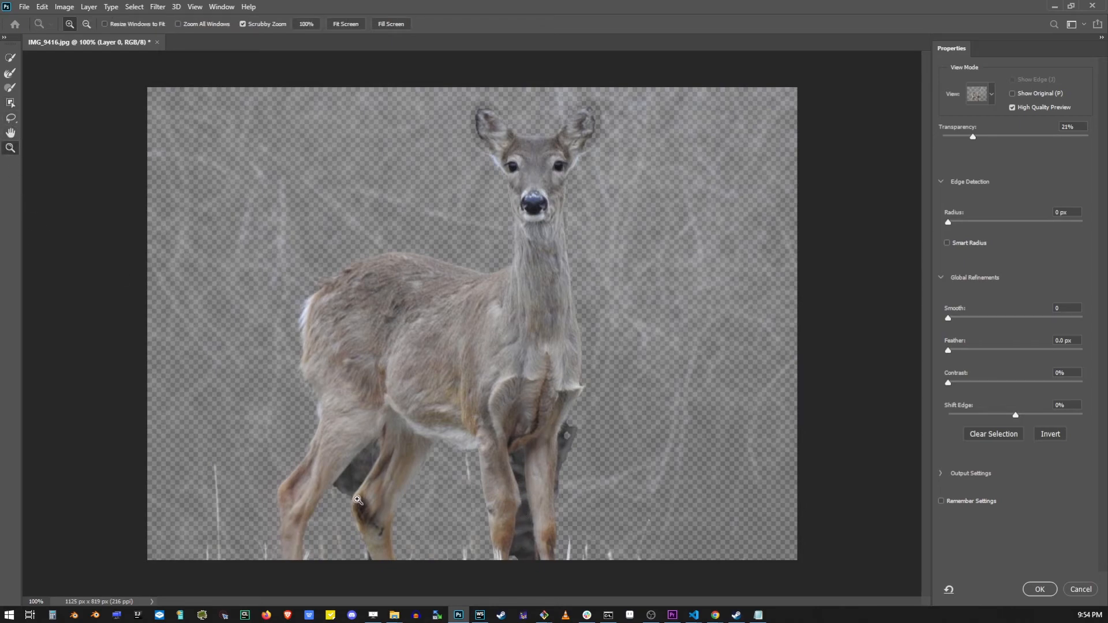
Zoom in on the legs and lasso the dark patch between them out of the selection.
{"action": "left_click", "coordinate": [357, 500]}
{"action": "left_click", "coordinate": [12, 119]}
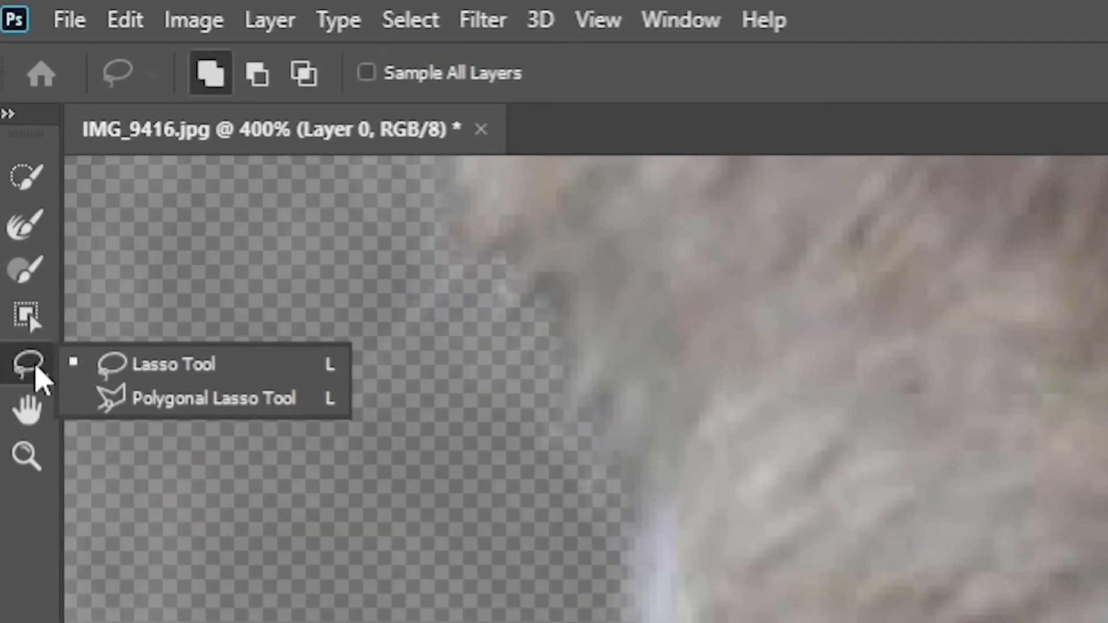
{"action": "left_click", "coordinate": [173, 365]}
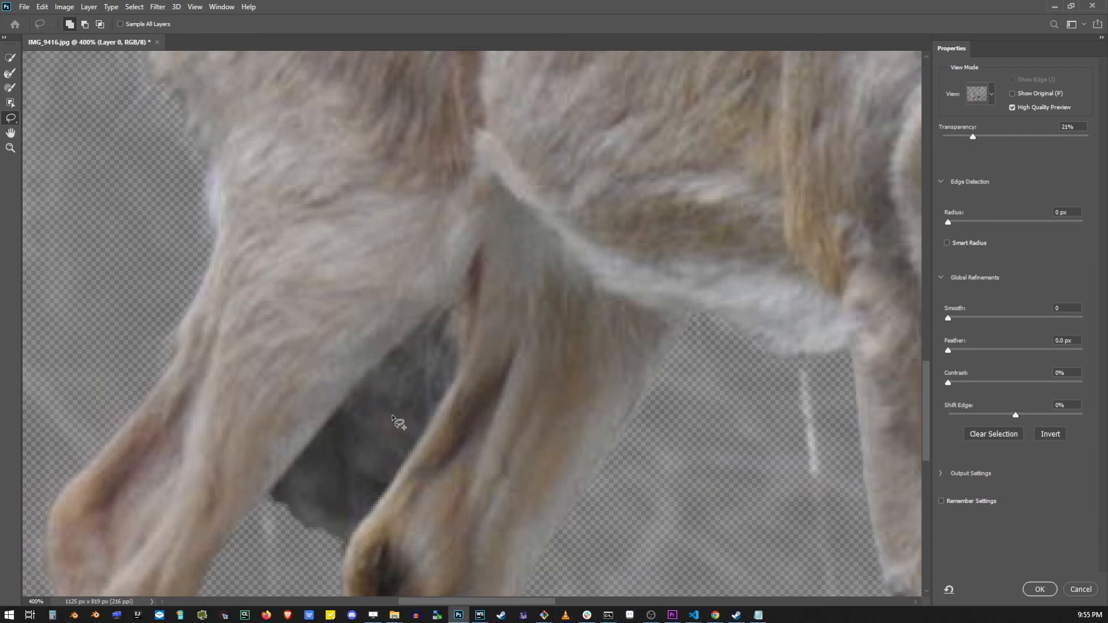
{"action": "key", "text": "alt"}
{"action": "mouse_move", "coordinate": [271, 497]}
{"action": "left_mouse_down"}
{"action": "mouse_move", "coordinate": [363, 377]}
{"action": "mouse_move", "coordinate": [440, 305]}
{"action": "mouse_move", "coordinate": [430, 330]}
{"action": "mouse_move", "coordinate": [449, 309]}
{"action": "mouse_move", "coordinate": [442, 340]}
{"action": "mouse_move", "coordinate": [455, 379]}
{"action": "mouse_move", "coordinate": [382, 494]}
{"action": "left_mouse_up"}
{"action": "left_click_drag", "start_coordinate": [340, 556], "coordinate": [271, 541]}
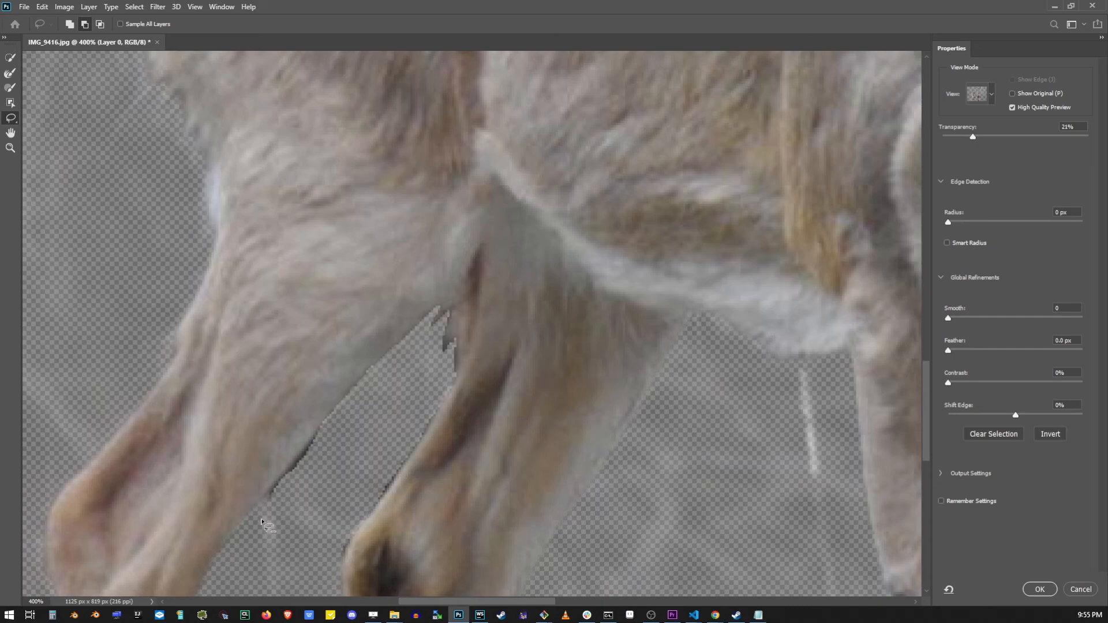
Lasso away the remaining background fragments along the inner edge of the front leg.
{"action": "key", "text": "alt"}
{"action": "left_click_drag", "start_coordinate": [321, 433], "coordinate": [308, 446]}
{"action": "left_click_drag", "start_coordinate": [269, 500], "coordinate": [270, 503]}
Apply the refined selection and close Select and Mask.
{"action": "left_click", "coordinate": [10, 57]}
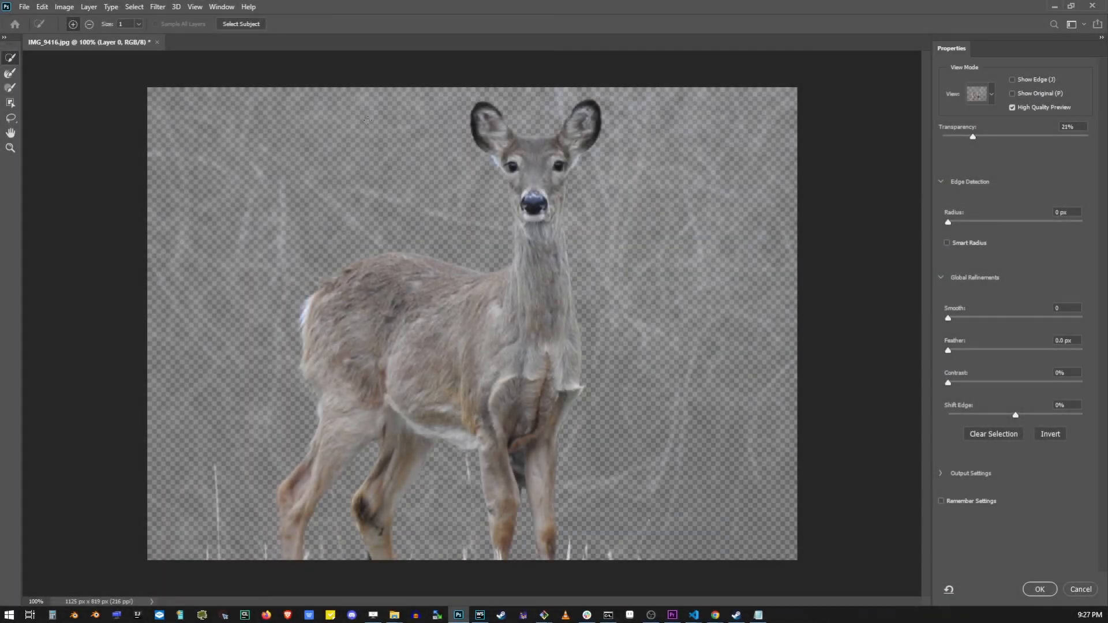
{"action": "left_click", "coordinate": [1040, 589]}
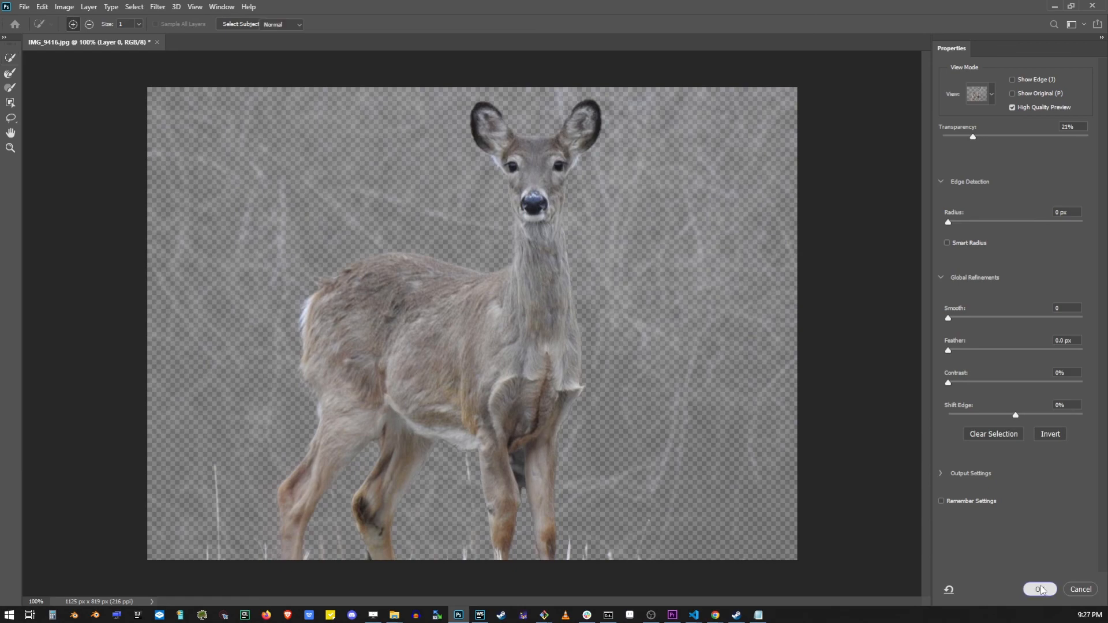
Add a new layer and move it below the masked deer layer.
{"action": "left_click", "coordinate": [1027, 599]}
{"action": "left_click_drag", "start_coordinate": [986, 333], "coordinate": [995, 352]}
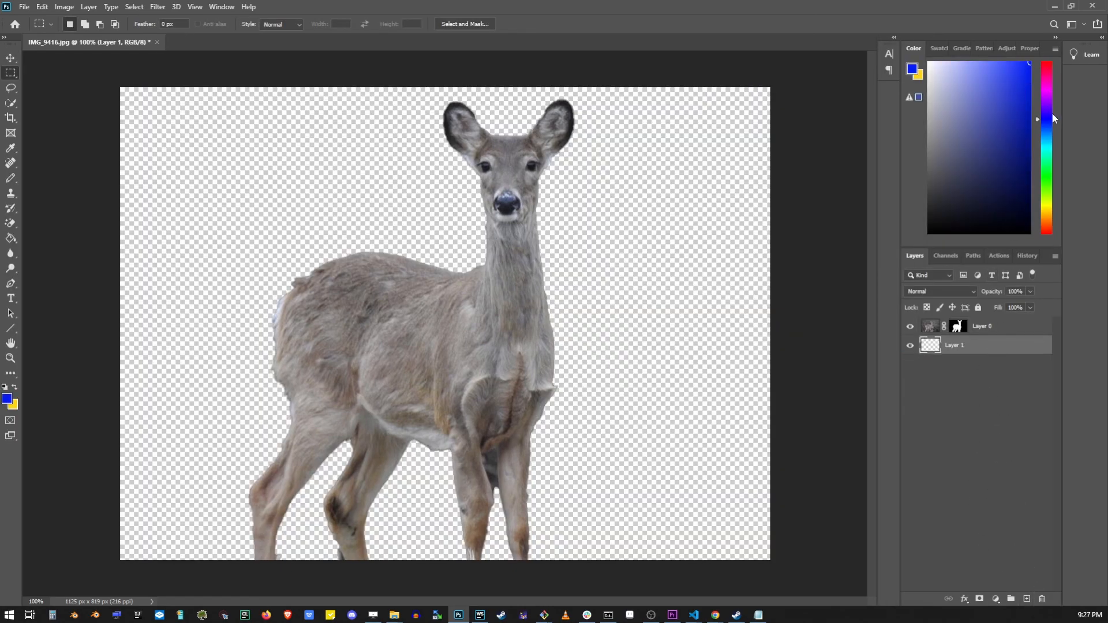
Fill the new layer with blue using the Paint Bucket tool.
{"action": "right_click", "coordinate": [10, 237]}
{"action": "left_click", "coordinate": [34, 250]}
{"action": "left_click", "coordinate": [655, 260]}
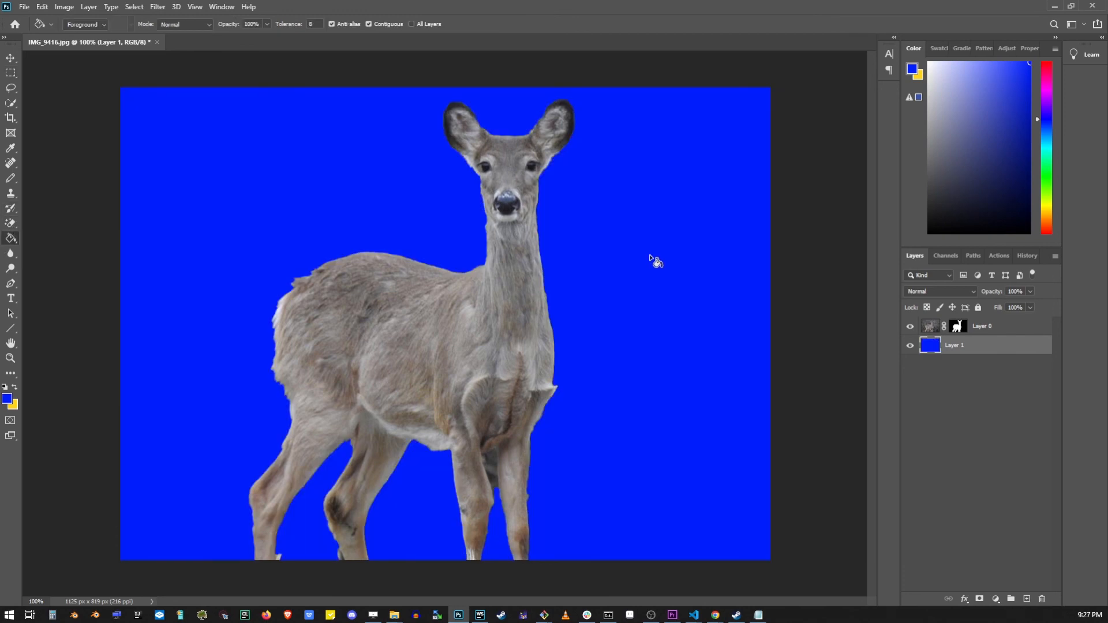